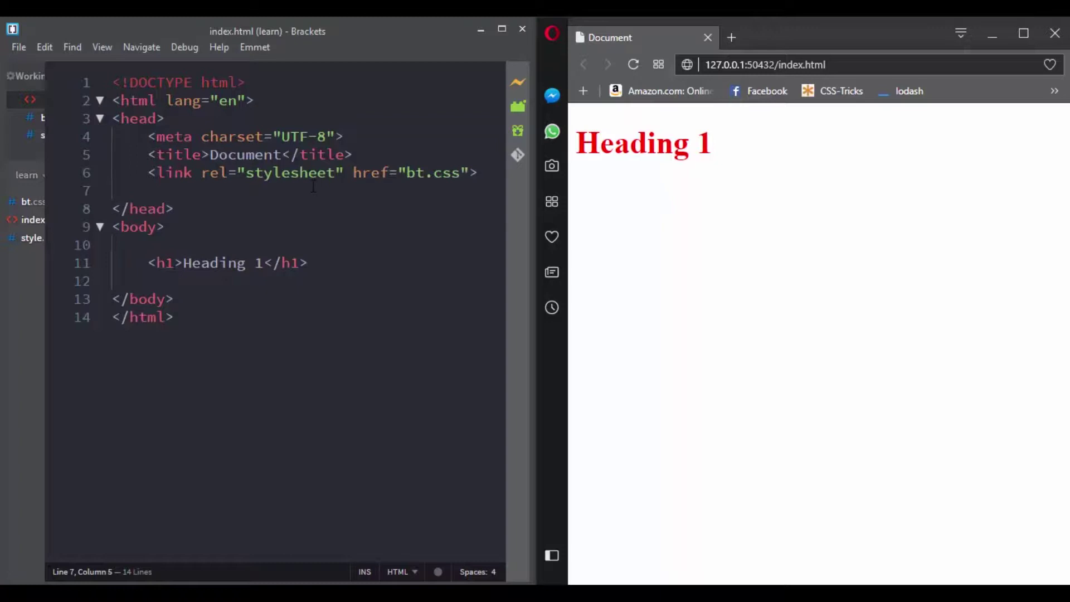
Compare bt.css's red h1 rule with style.css's blue h1 rule, widening the file panel.
{"action": "left_click", "coordinate": [421, 174]}
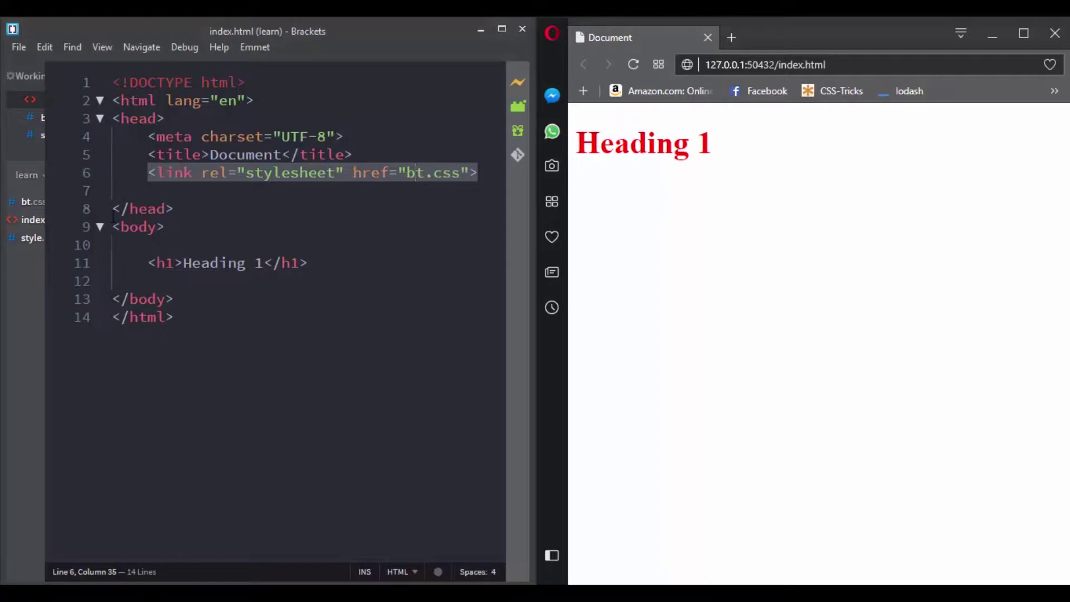
{"action": "left_click", "coordinate": [32, 202]}
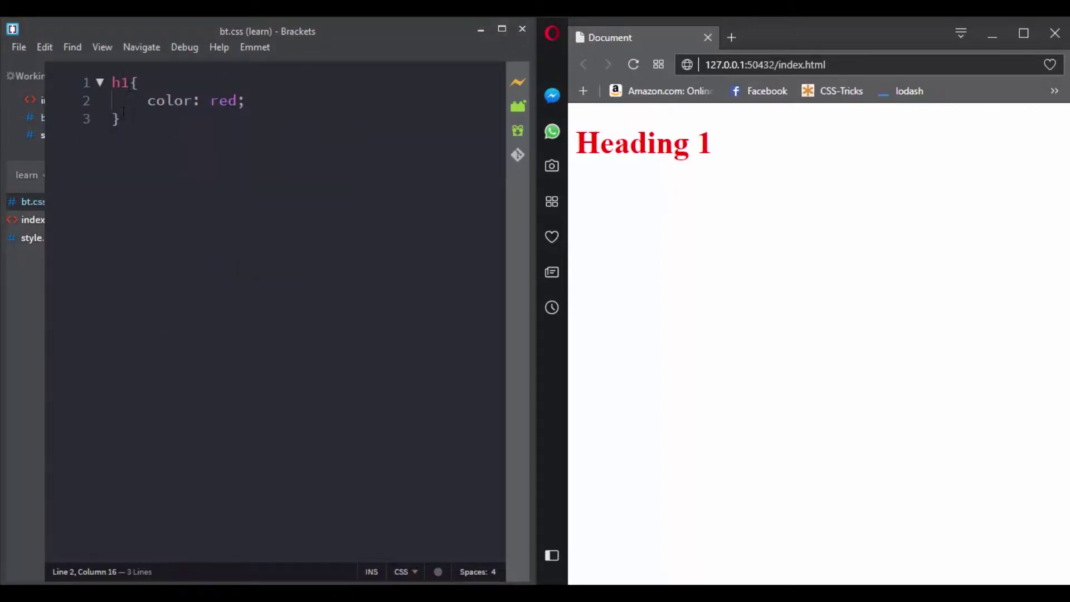
{"action": "left_click", "coordinate": [38, 134]}
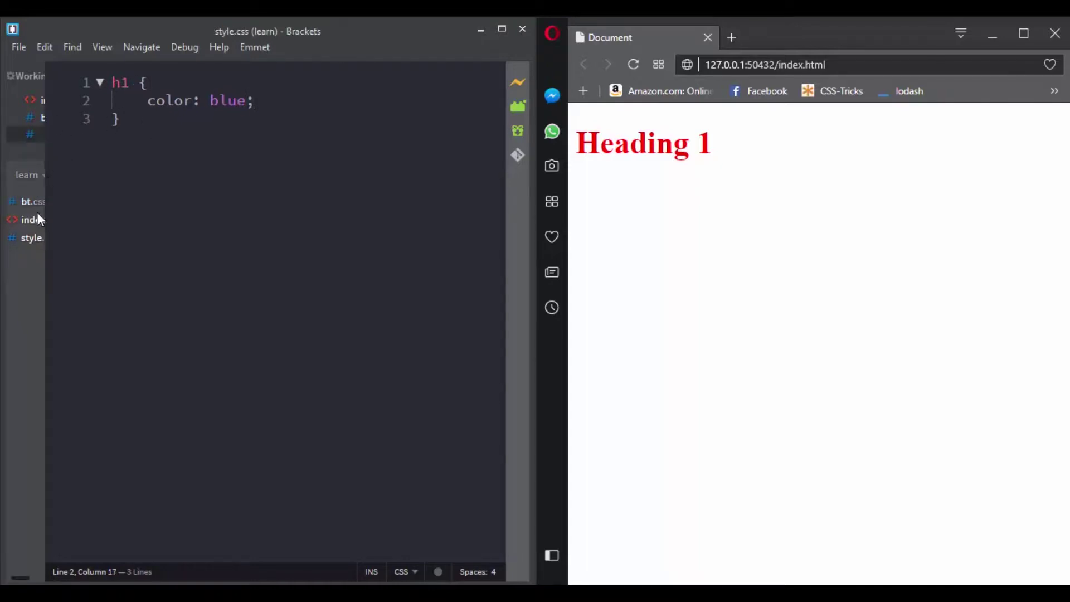
{"action": "left_click_drag", "start_coordinate": [44, 148], "coordinate": [118, 155]}
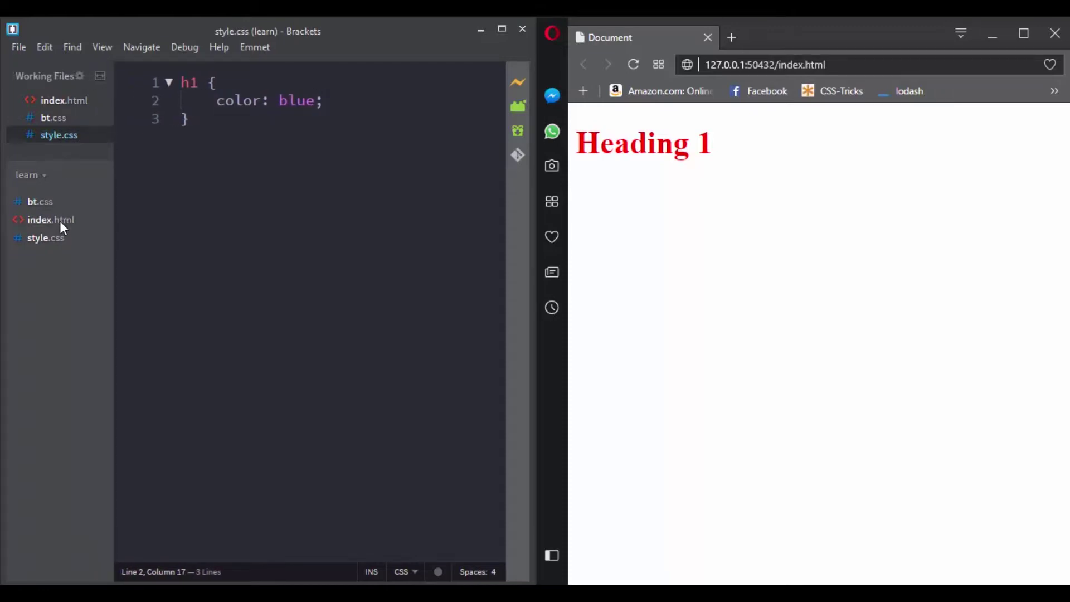
{"action": "left_click", "coordinate": [69, 122]}
In index.html, expand a 'link' snippet into a stylesheet tag below the bt.css link.
{"action": "mouse_move", "coordinate": [59, 134]}
{"action": "left_click", "coordinate": [53, 219]}
{"action": "left_click", "coordinate": [347, 190]}
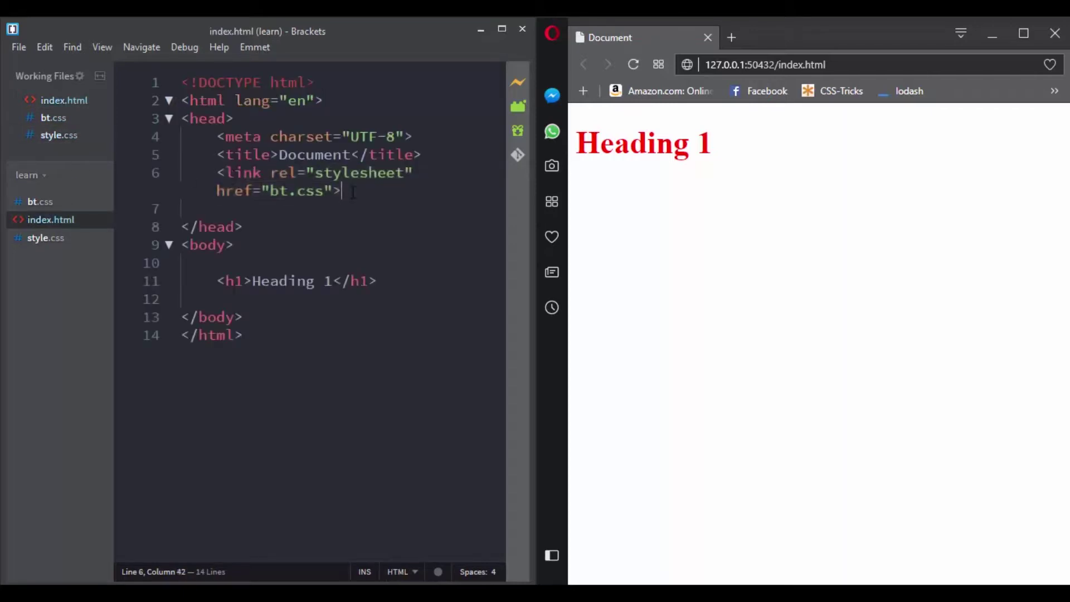
{"action": "key", "text": "Return"}
{"action": "key", "text": "Return"}
{"action": "type", "text": "link"}
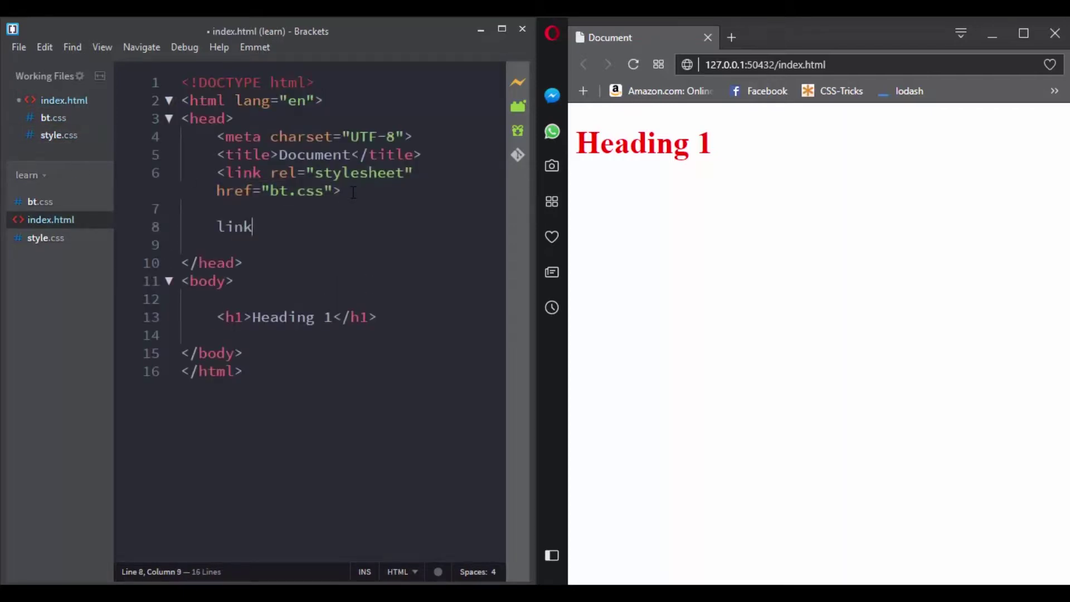
{"action": "key", "text": "Tab"}
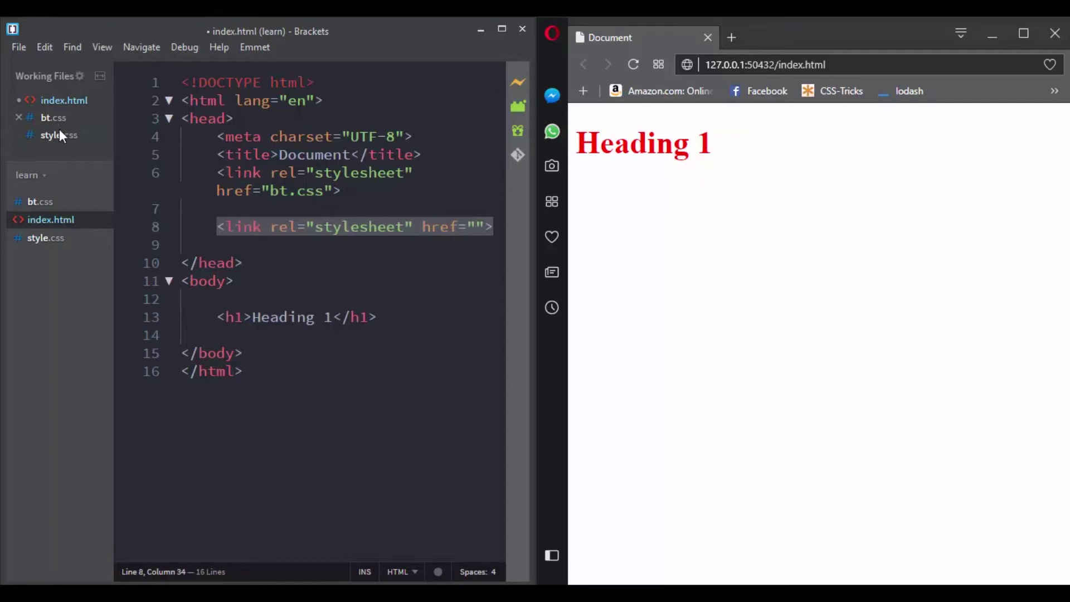
{"action": "left_click", "coordinate": [59, 135]}
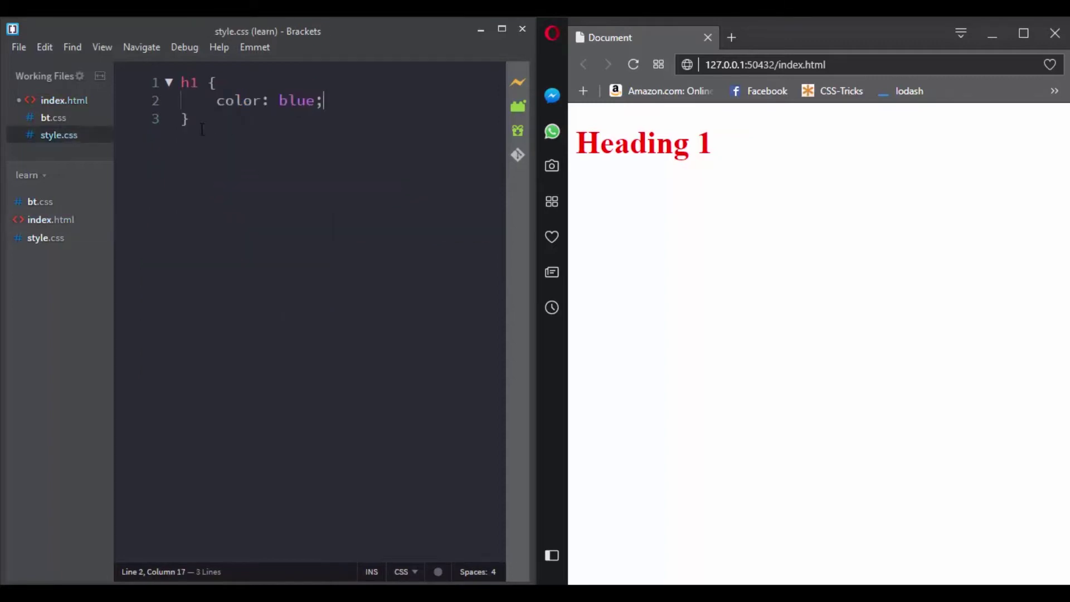
{"action": "left_click_drag", "start_coordinate": [201, 121], "coordinate": [180, 84]}
{"action": "key", "text": "ctrl+shift+slash"}
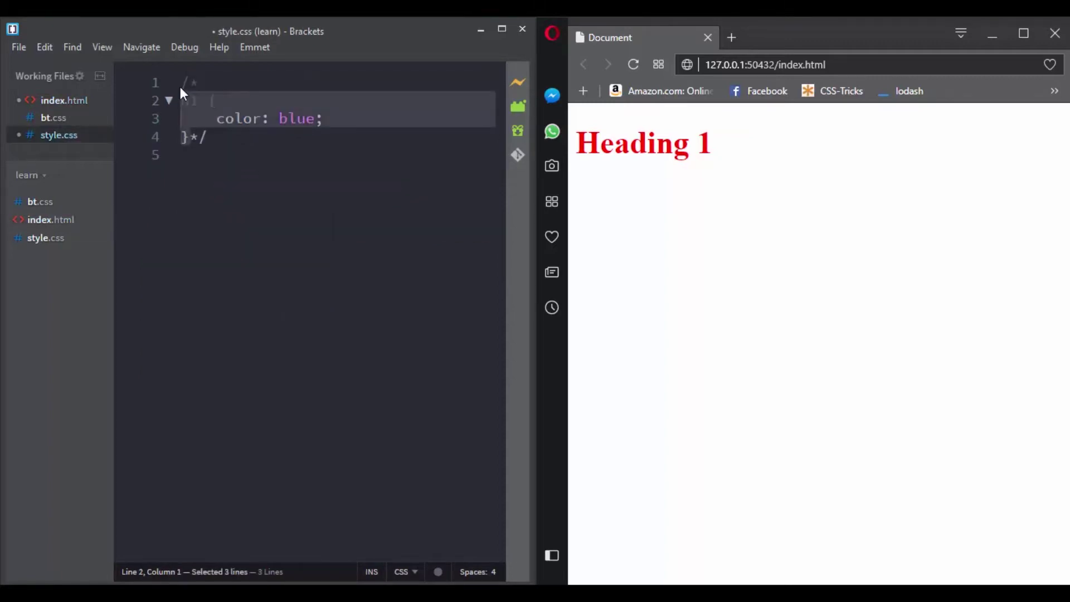
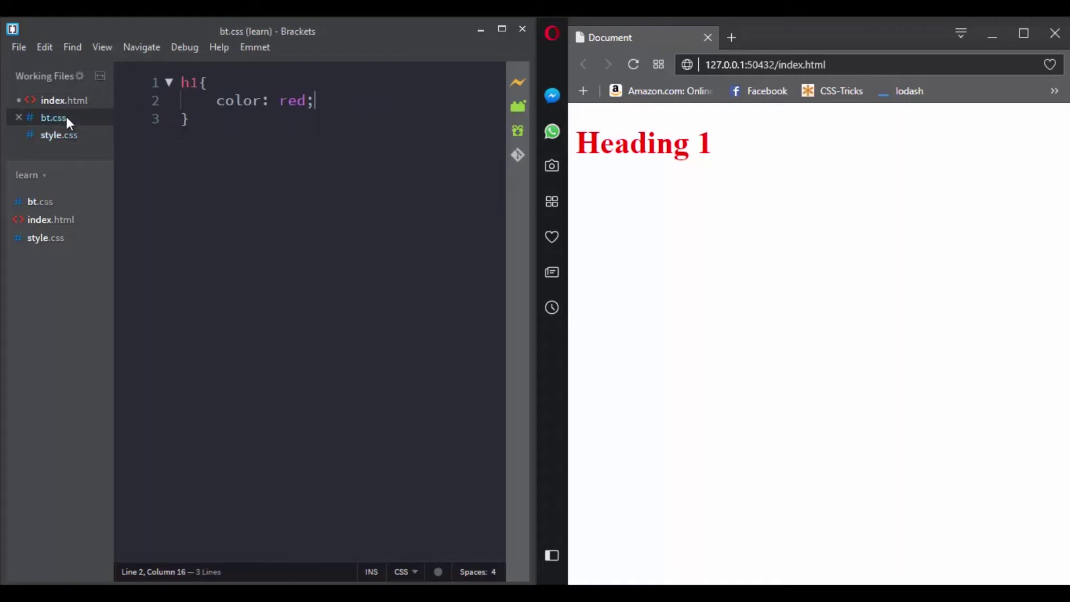
Add a style.css stylesheet link after bt.css in index.html and save it.
{"action": "left_click", "coordinate": [64, 101]}
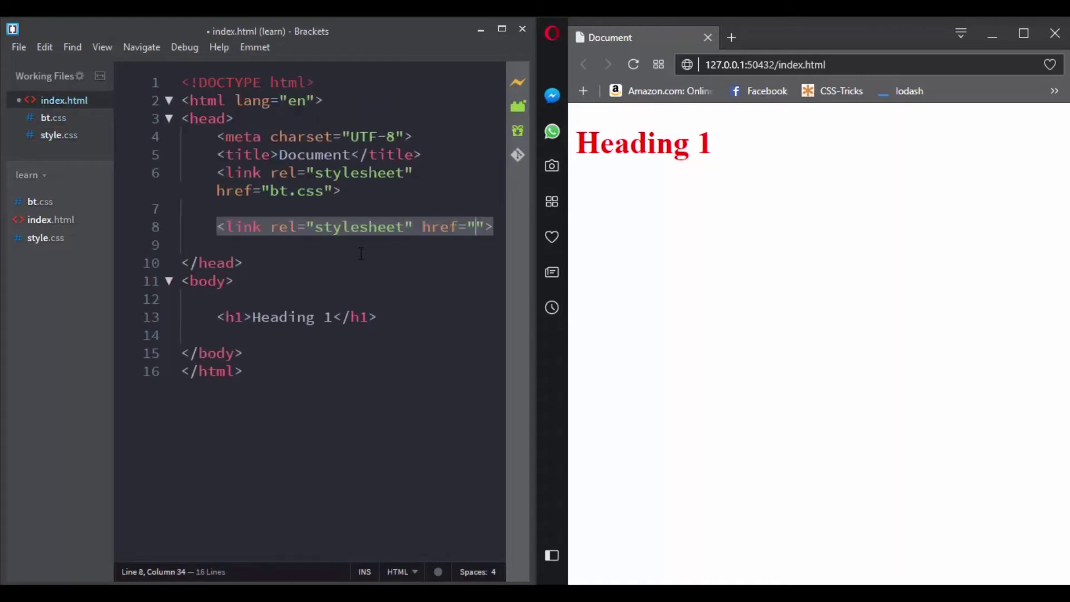
{"action": "type", "text": "s"}
{"action": "key", "text": "Return"}
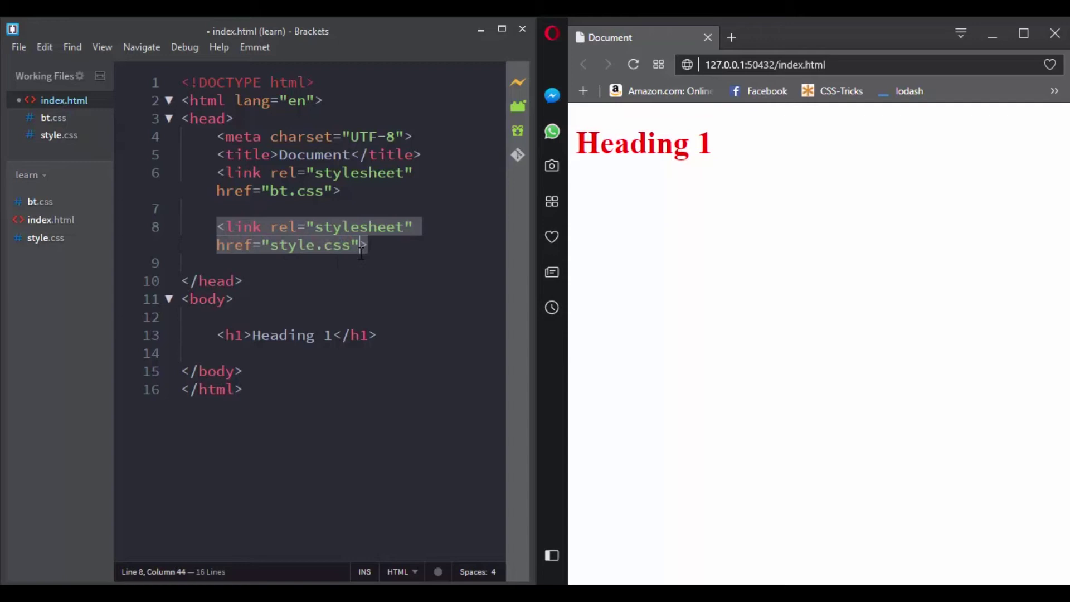
{"action": "key", "text": "ctrl+s"}
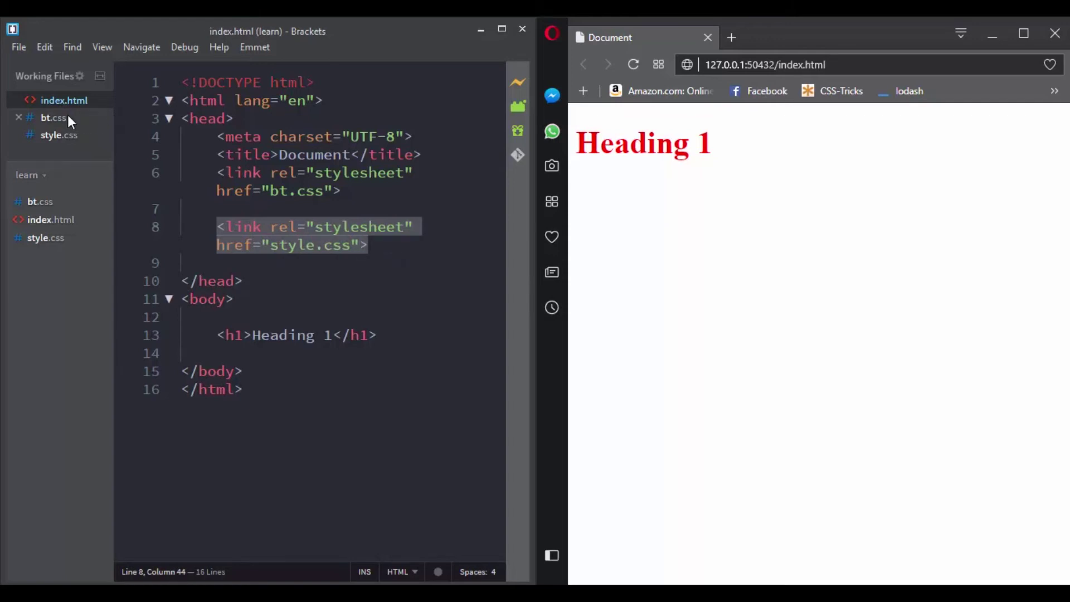
Uncomment the h1 rule in style.css and save, turning the preview heading blue.
{"action": "left_click", "coordinate": [52, 117]}
{"action": "left_click", "coordinate": [58, 135]}
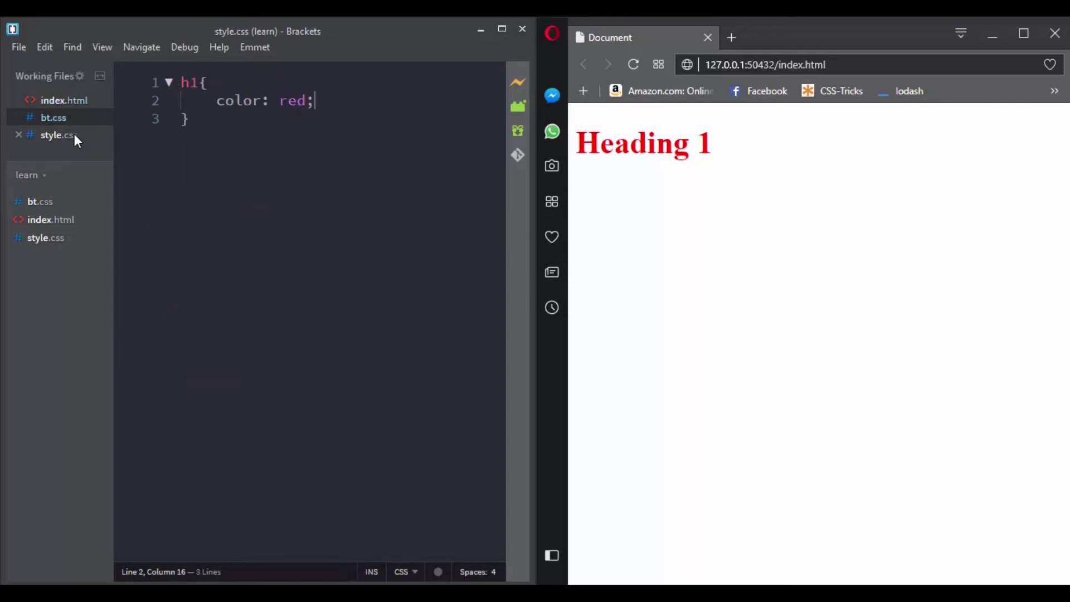
{"action": "key", "text": "ctrl+shift+slash"}
{"action": "key", "text": "ctrl+s"}
{"action": "key", "text": "ctrl+Tab"}
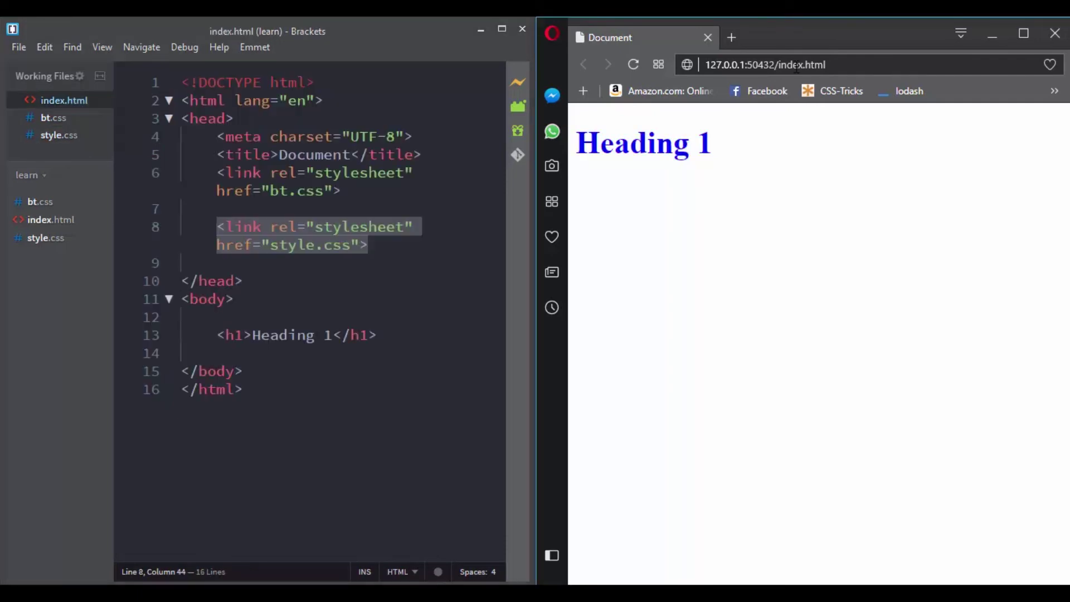